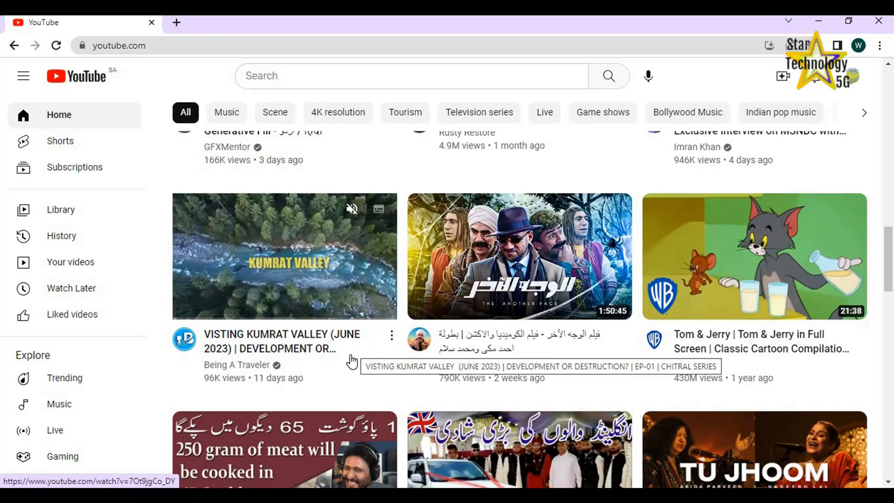
Browse the YouTube home feed and examine the thumbnails of the recommended videos and Shorts
scroll(351, 361, down, 4)
scroll(351, 361, up, 15)
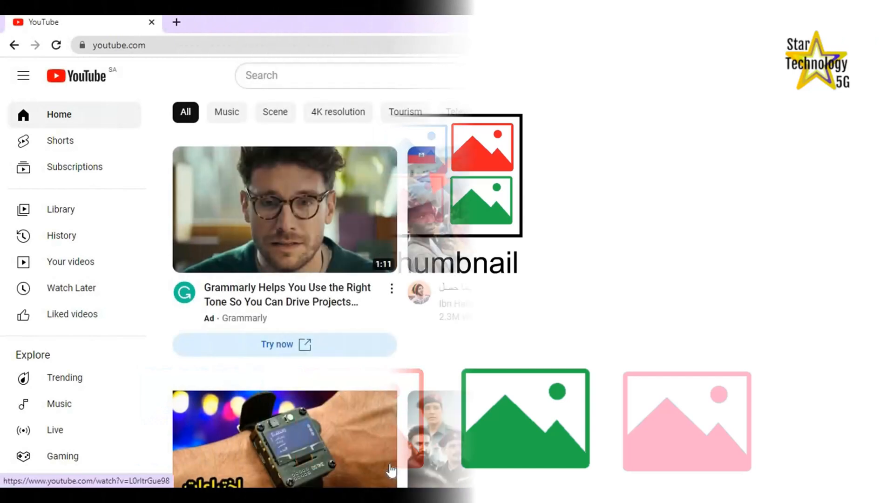
scroll(390, 468, down, 3)
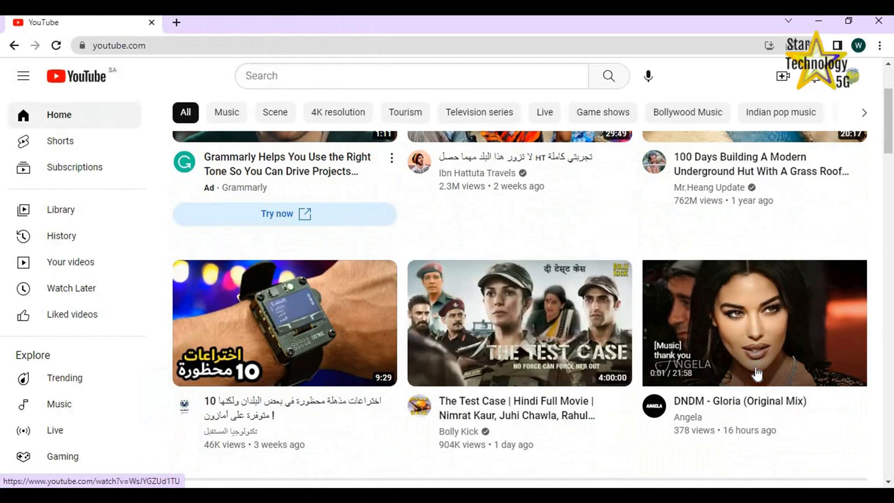
scroll(757, 372, down, 6)
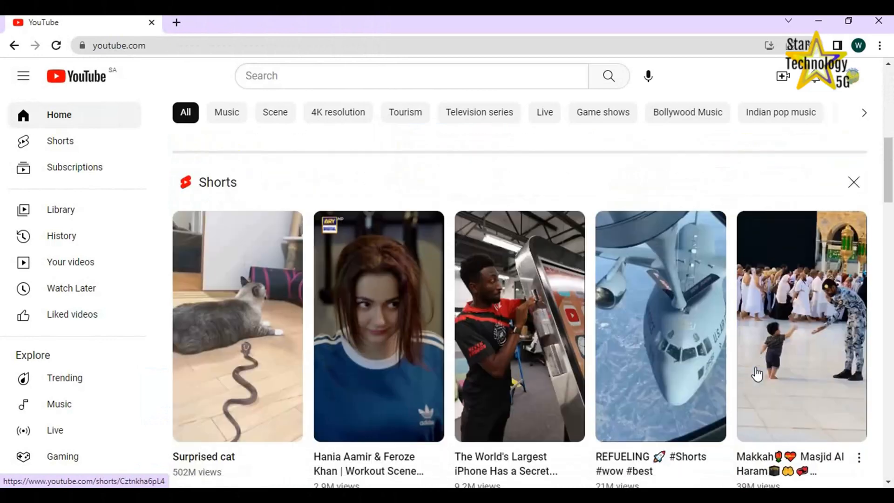
scroll(756, 372, down, 4)
scroll(757, 372, down, 4)
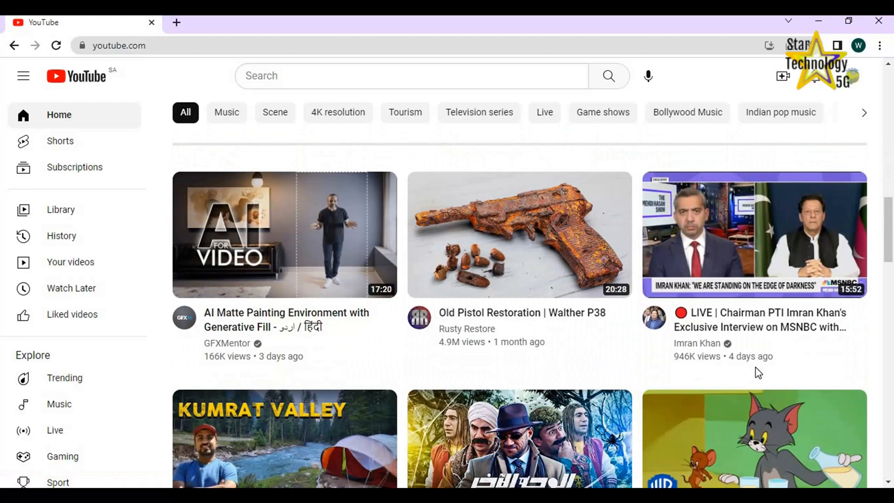
scroll(758, 373, down, 4)
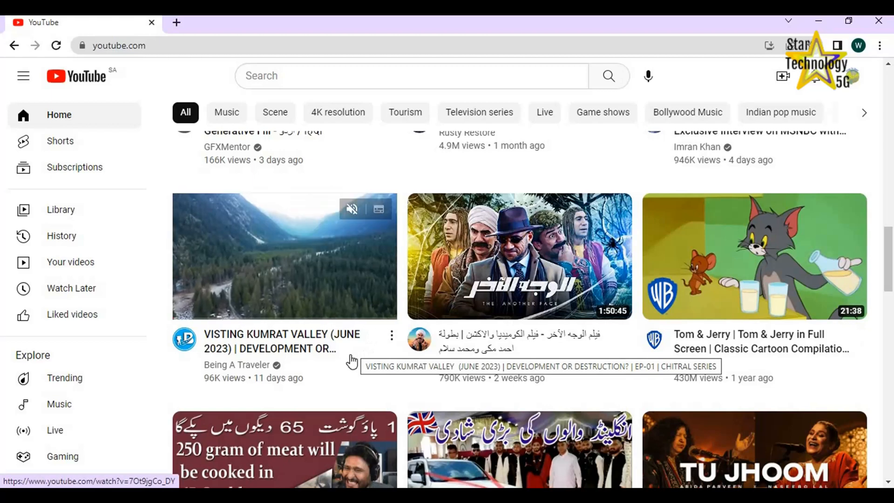
scroll(352, 361, down, 4)
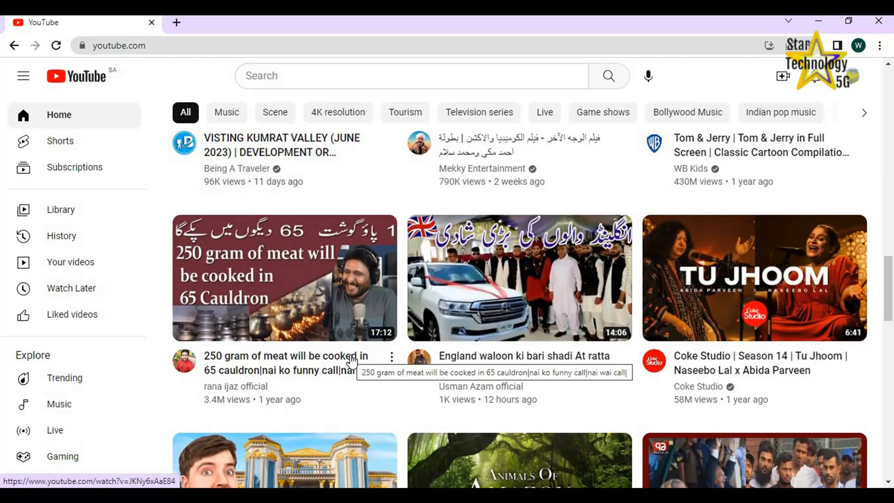
scroll(351, 362, up, 18)
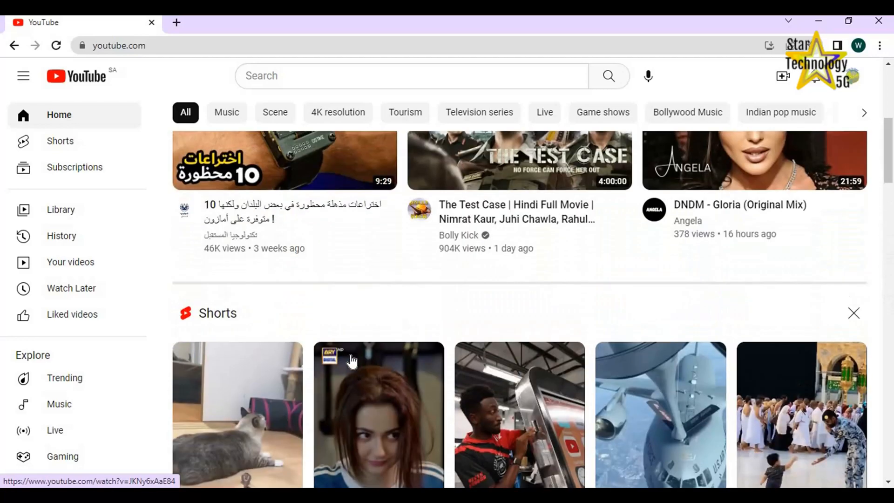
scroll(352, 361, up, 7)
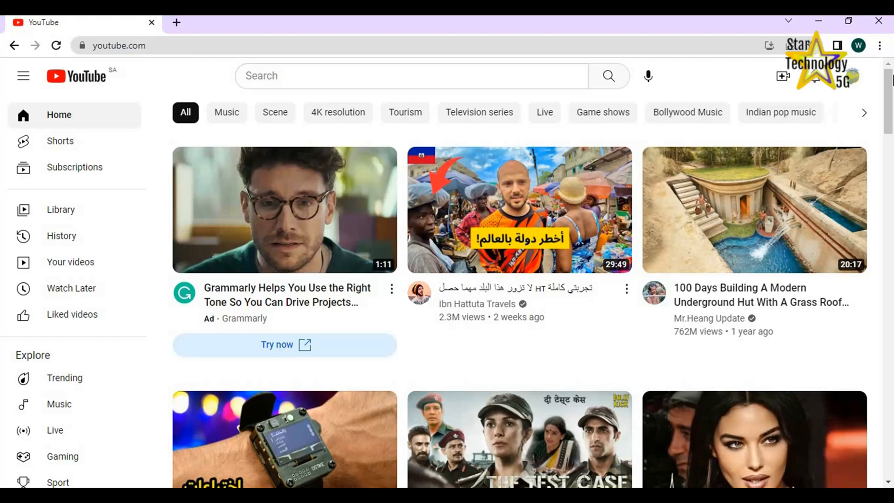
Go to the channel's YouTube Studio and upload the video file Ratti Galy Lake View.mp4
click(853, 78)
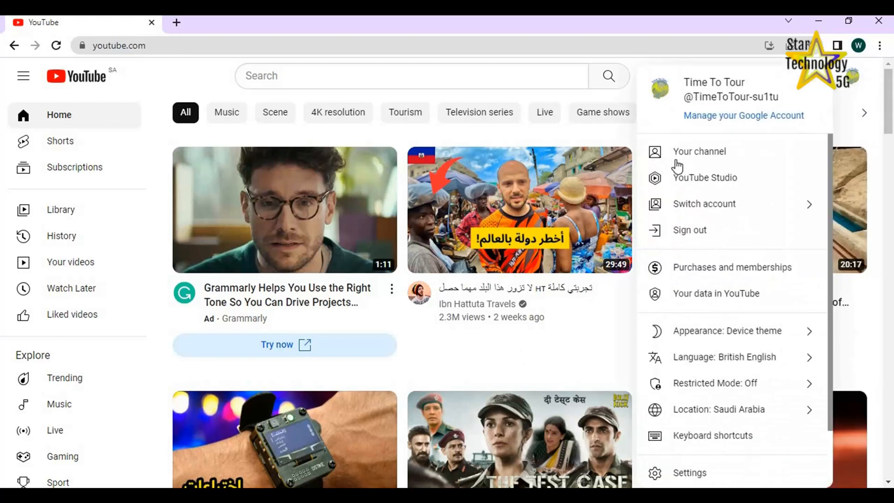
click(689, 180)
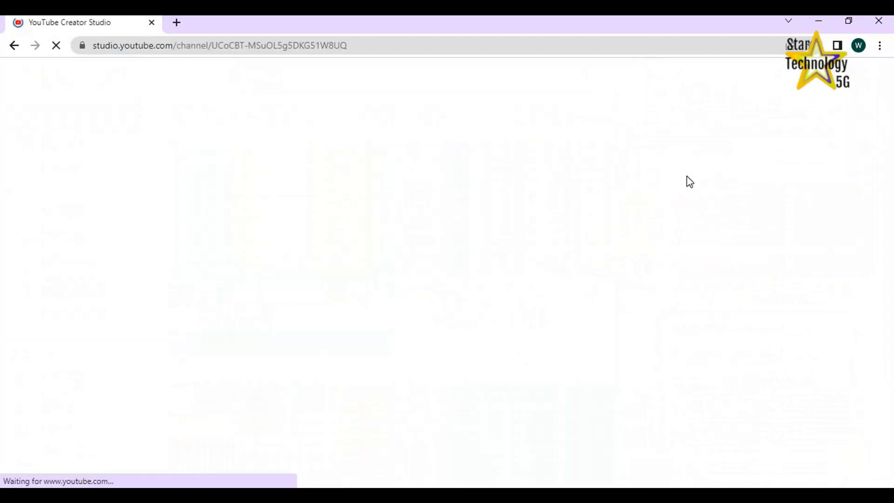
click(819, 124)
click(460, 358)
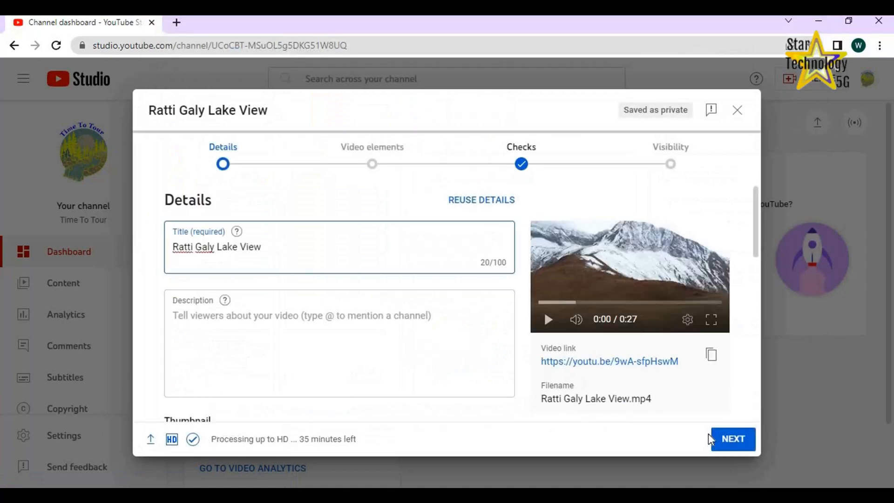
Try the automatically generated thumbnails for the Ratti Galy Lake View video and select the first one
scroll(431, 335, down, 2)
scroll(431, 335, down, 3)
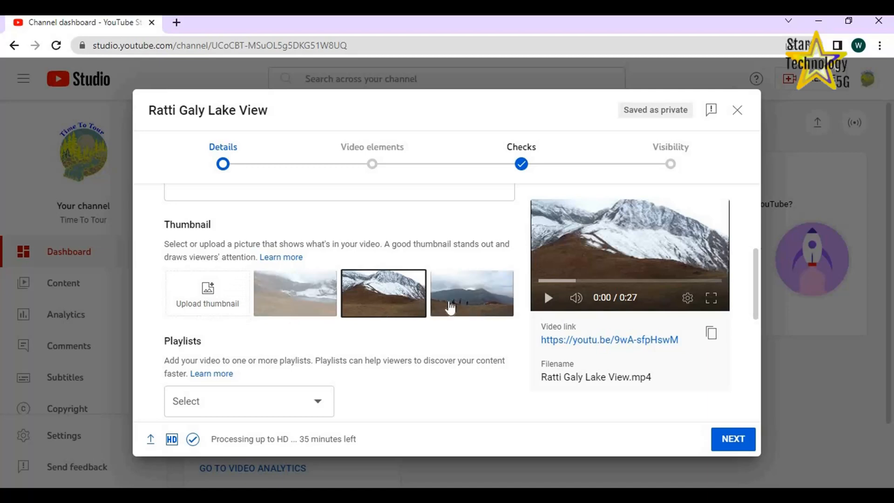
click(299, 307)
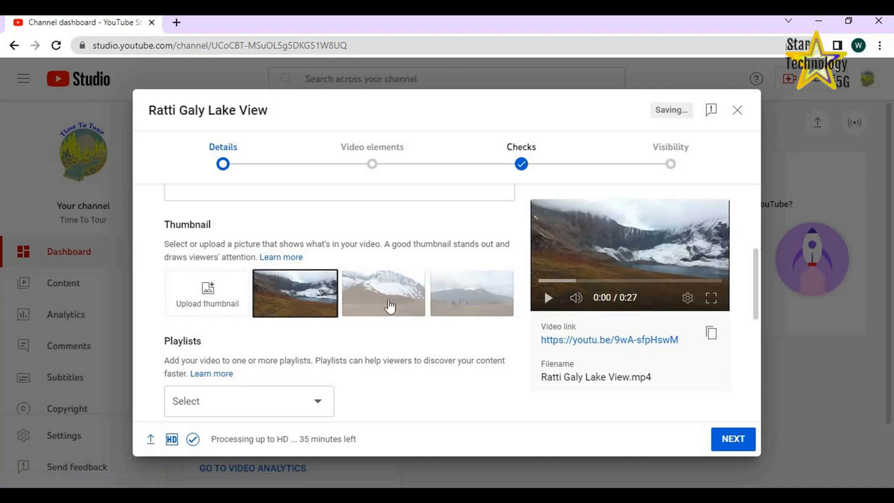
click(491, 306)
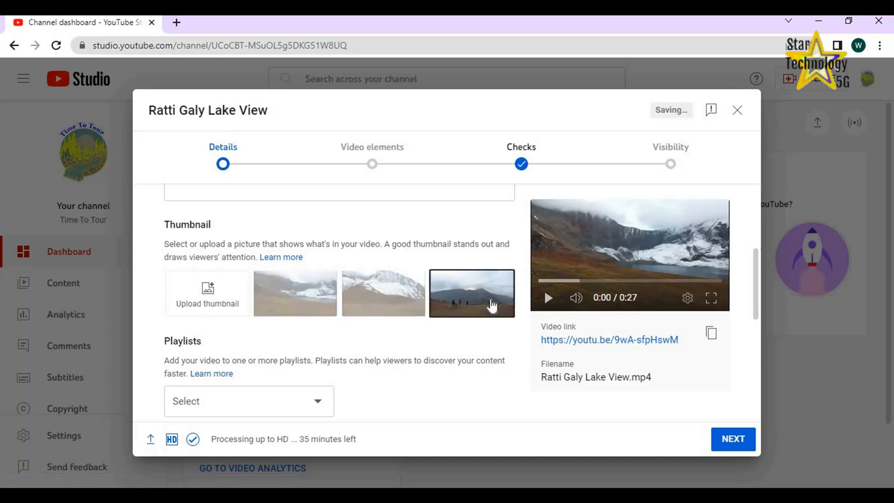
click(302, 304)
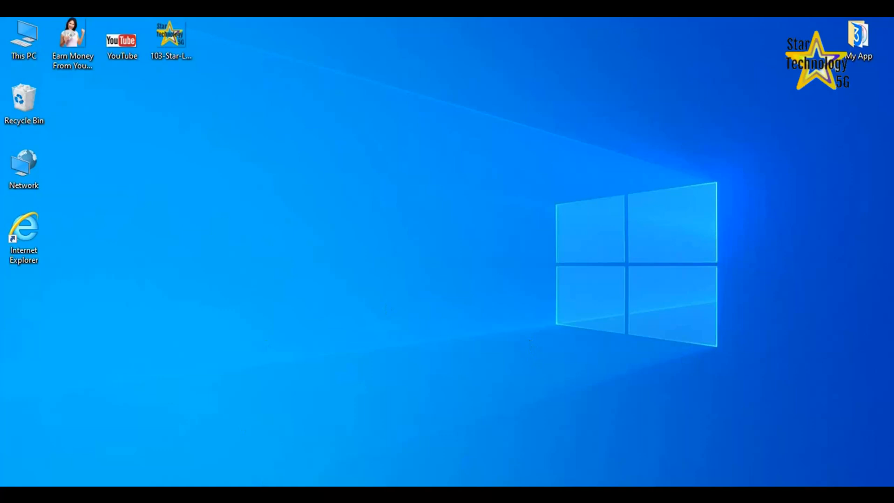
Switch to Paint 3D, start a new project and insert the Earn Money From YouTube picture from the desktop
click(335, 494)
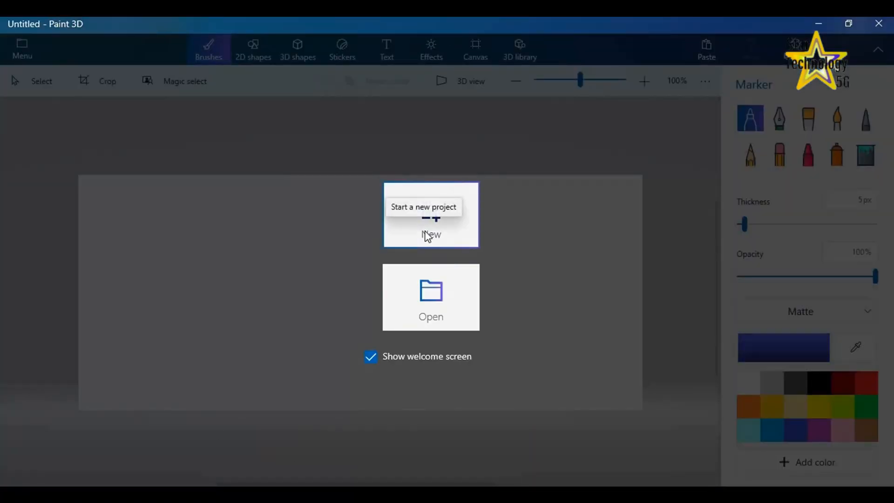
click(428, 236)
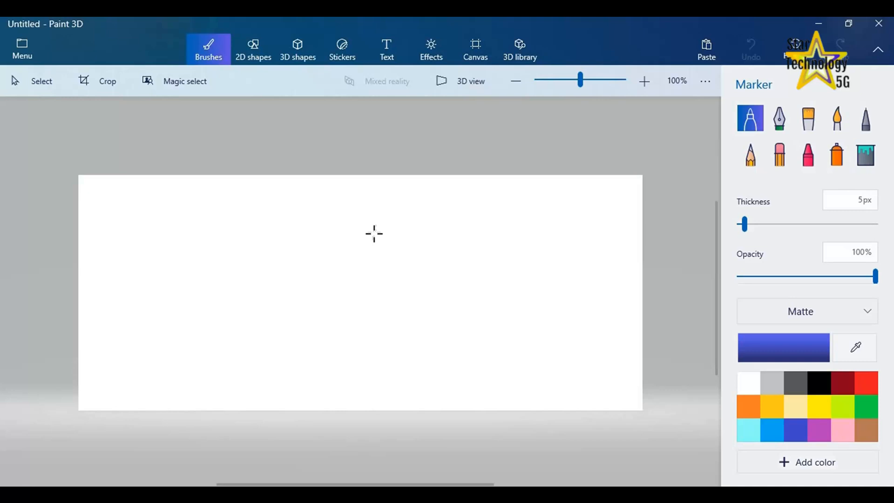
click(18, 48)
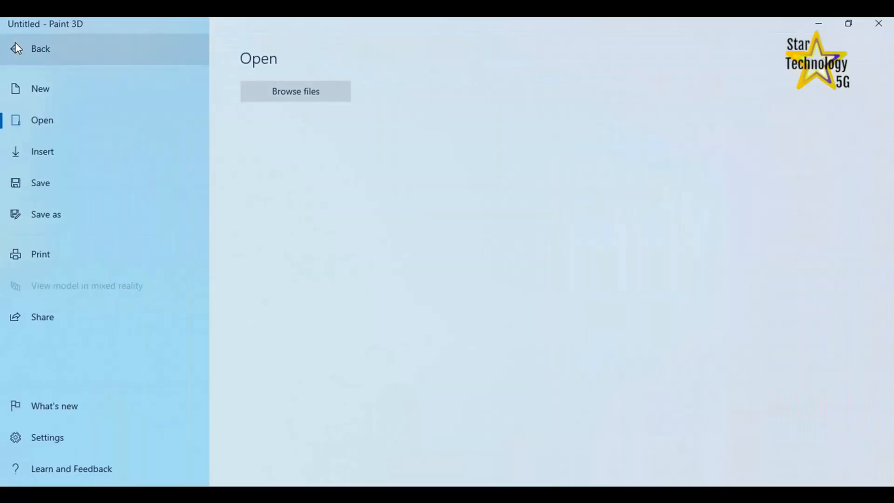
click(39, 151)
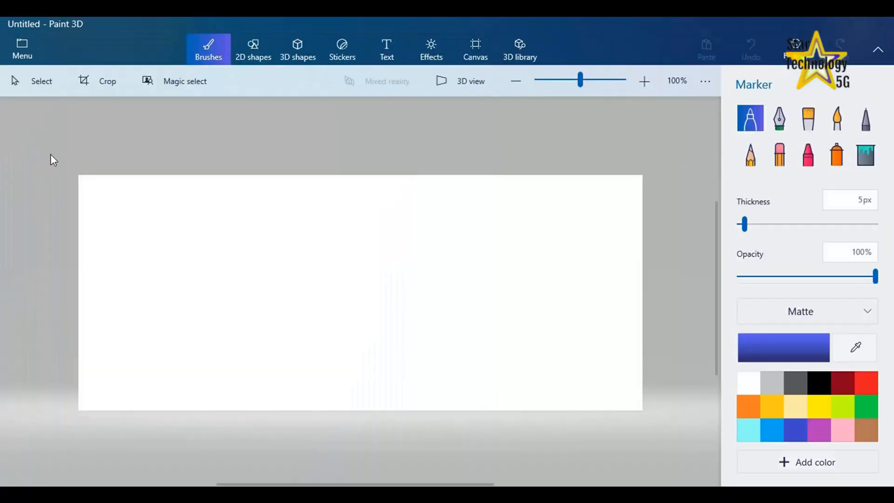
click(323, 113)
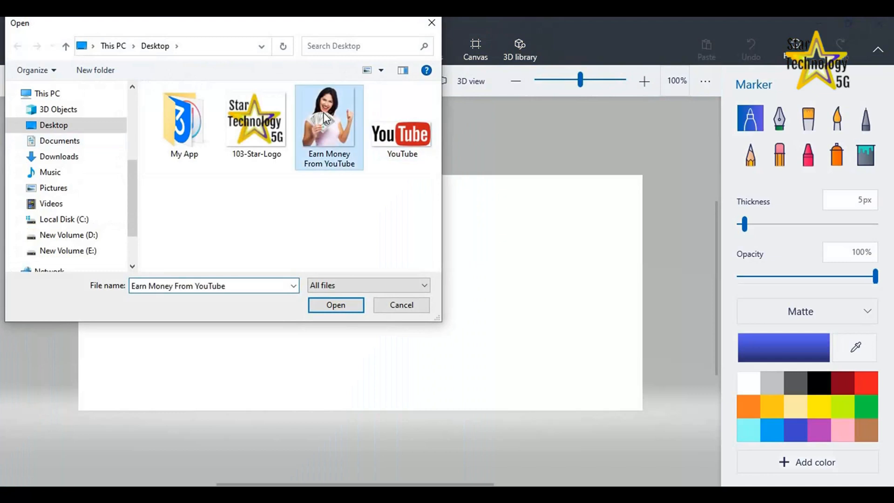
click(334, 306)
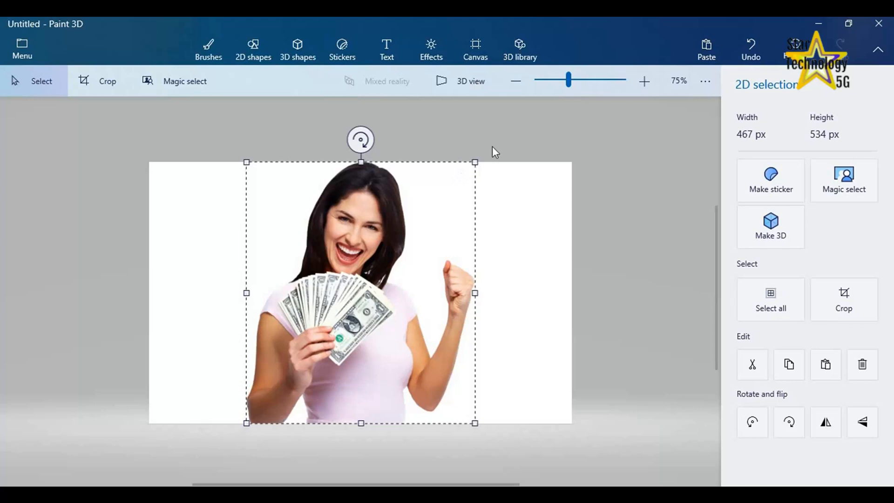
Move the woman's picture to the canvas's left edge and shrink it into the lower-left corner
drag(395, 232, 297, 233)
drag(377, 164, 315, 213)
click(448, 275)
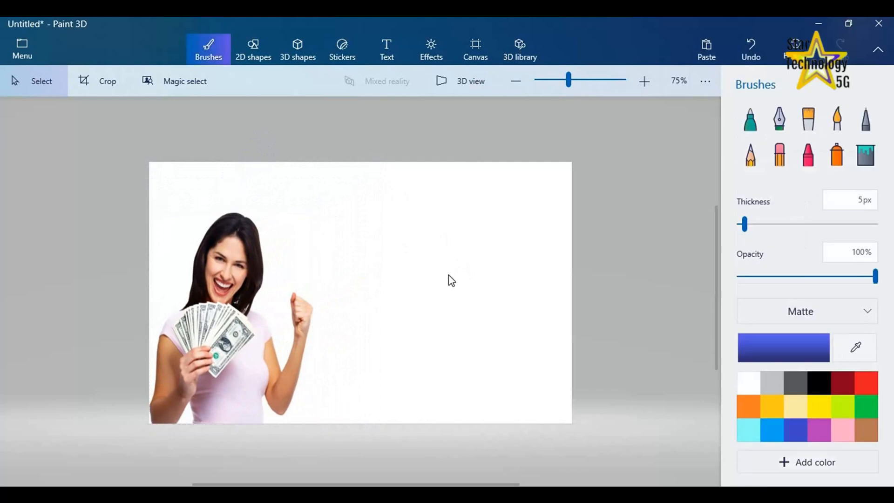
Insert the 103-Star-Logo image from the desktop and place it, slightly reduced, in the canvas's upper-left corner
click(24, 42)
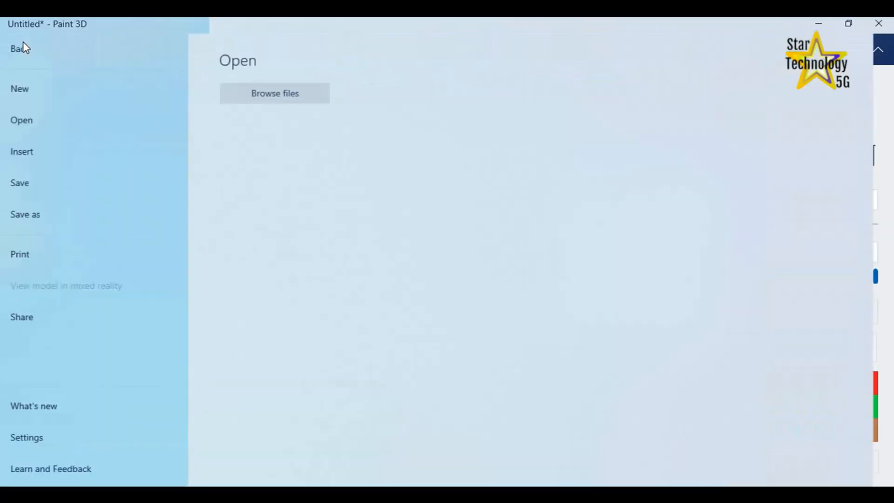
click(26, 145)
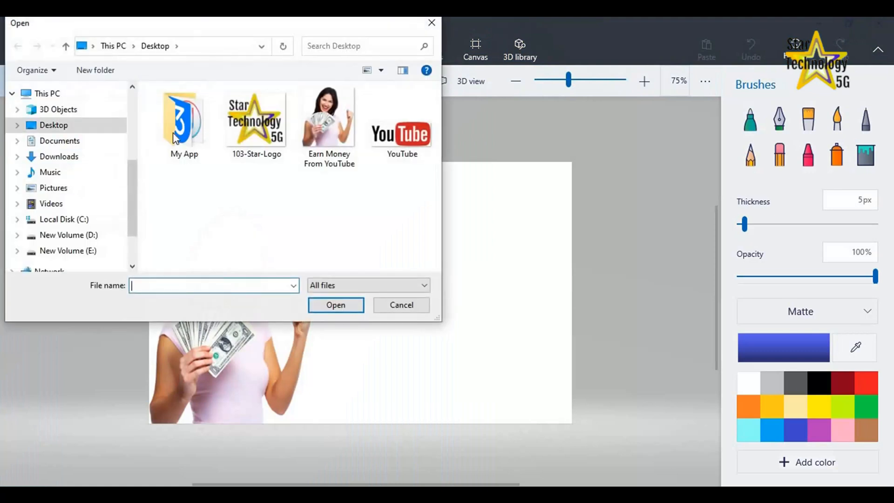
click(256, 122)
click(333, 305)
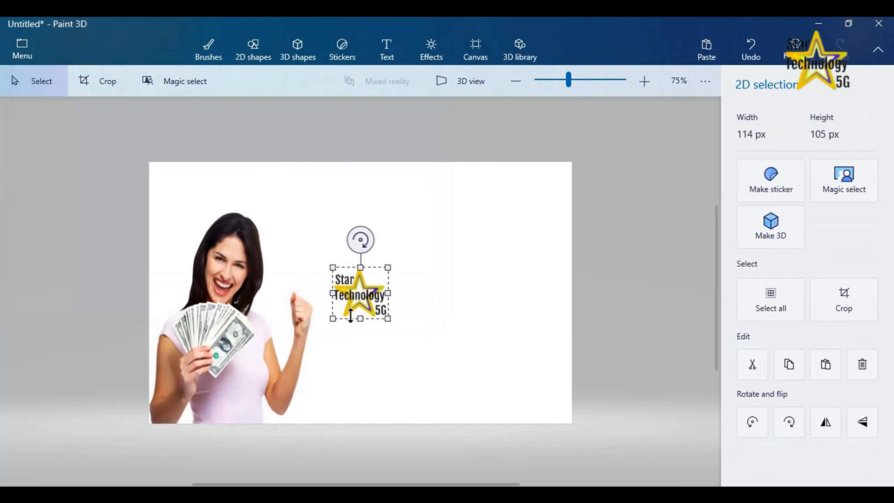
drag(388, 318, 176, 194)
click(411, 294)
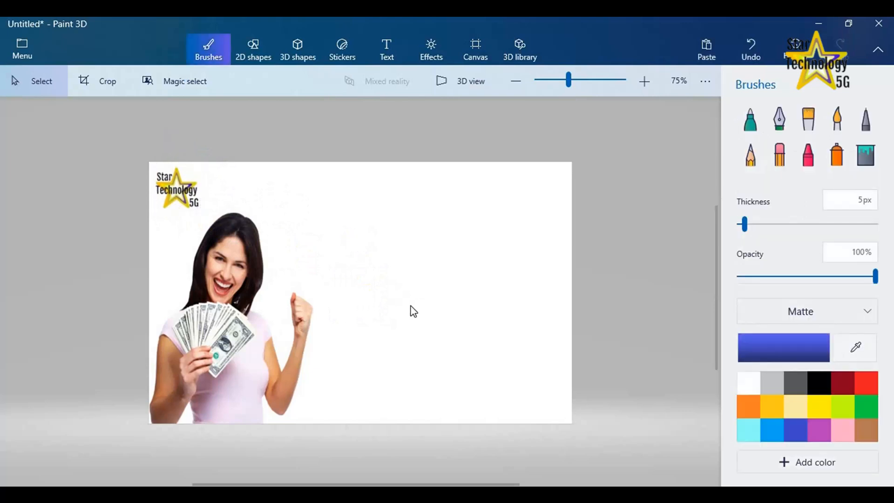
Add a 2D text box near the top of the canvas with the font Times New Roman at size 28
click(386, 50)
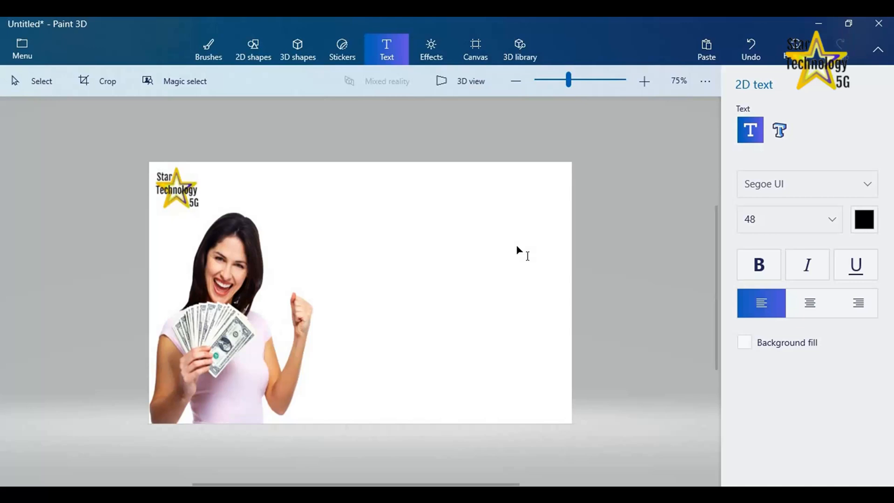
click(294, 183)
click(864, 183)
scroll(807, 304, down, 3)
scroll(807, 304, down, 10)
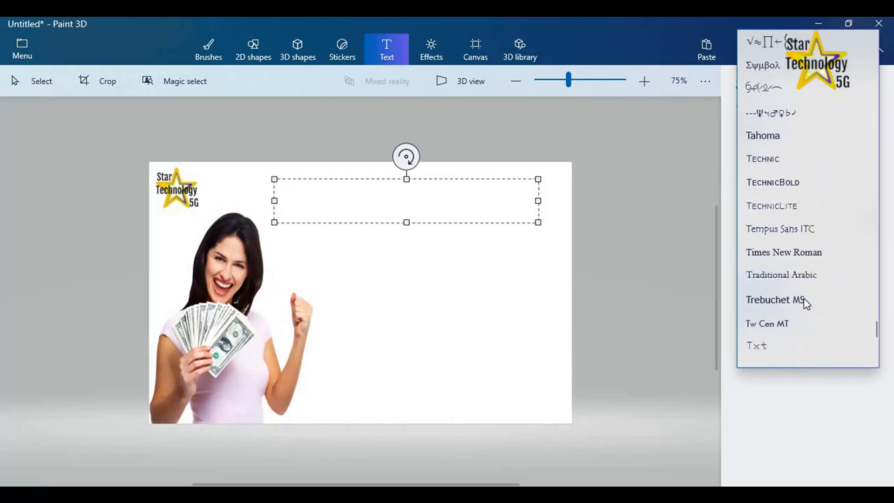
click(799, 204)
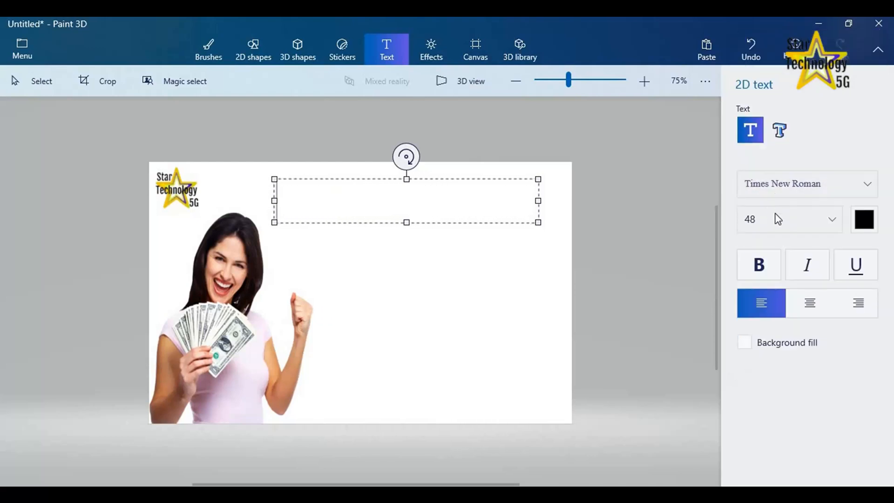
click(841, 219)
click(752, 227)
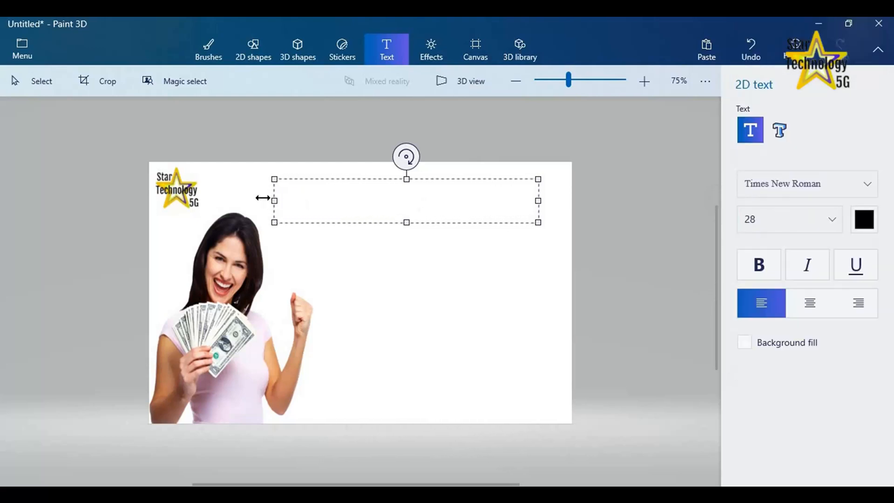
Fit the text box along the canvas's top edge beside the logo and enter "How To Earn MONEY From YouTube"
drag(275, 201, 209, 201)
drag(321, 179, 319, 166)
drag(539, 188, 563, 188)
drag(385, 210, 385, 201)
text(How To Earn MONEY )
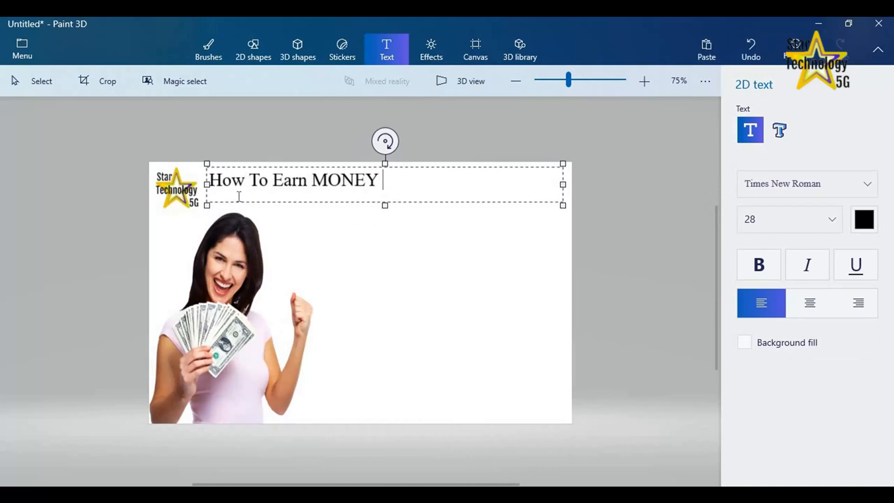
text(From YouTube)
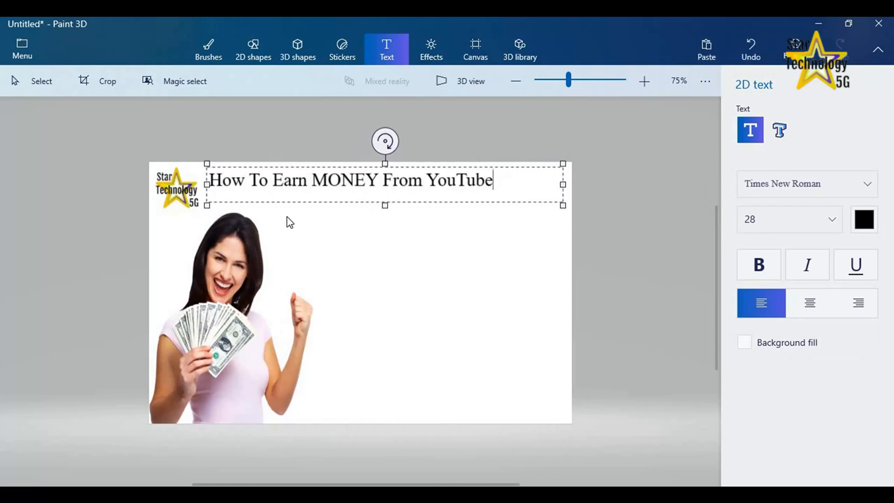
drag(208, 184, 237, 182)
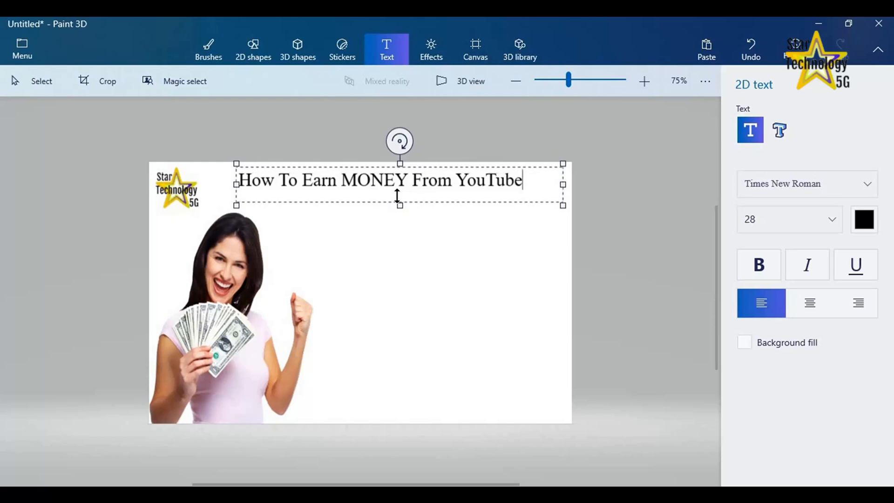
Color the word MONEY in the title text red
double_click(378, 180)
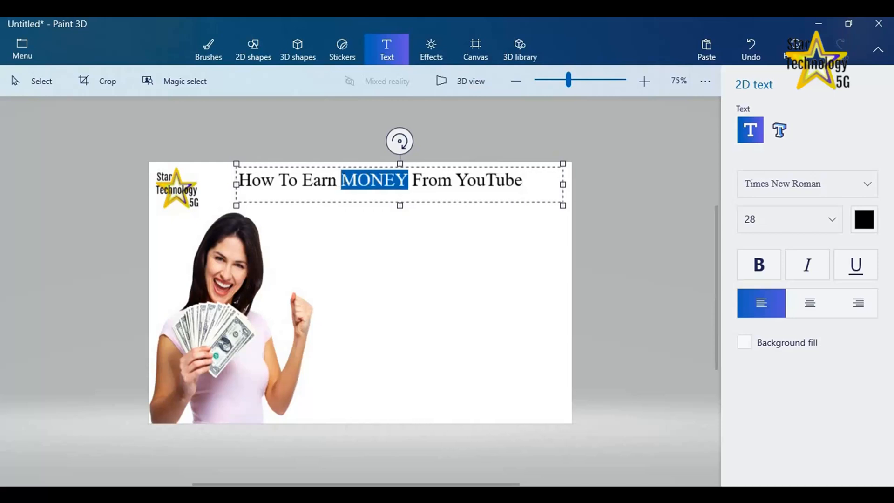
click(864, 219)
click(852, 271)
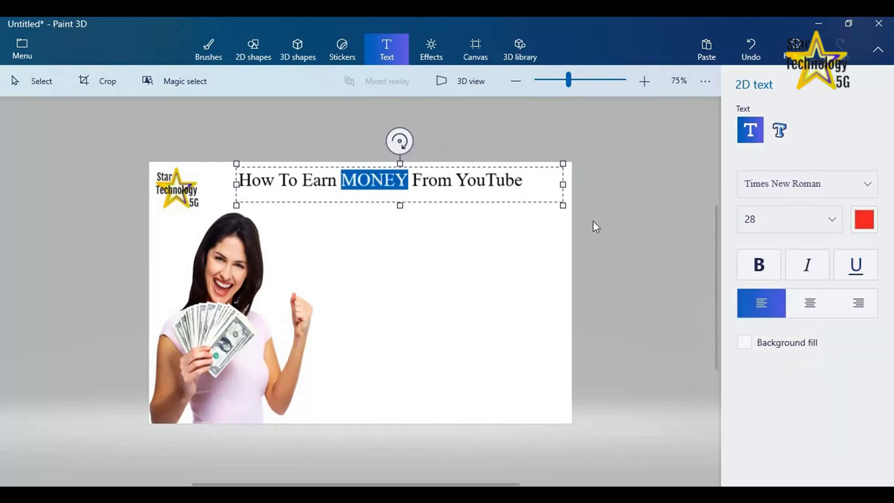
Make MONEY bold and YouTube bold red in the title, and commit the title text
click(758, 273)
mouse_move(460, 180)
mouse_down()
mouse_move(519, 181)
mouse_move(460, 180)
mouse_up()
click(758, 264)
click(864, 220)
click(852, 267)
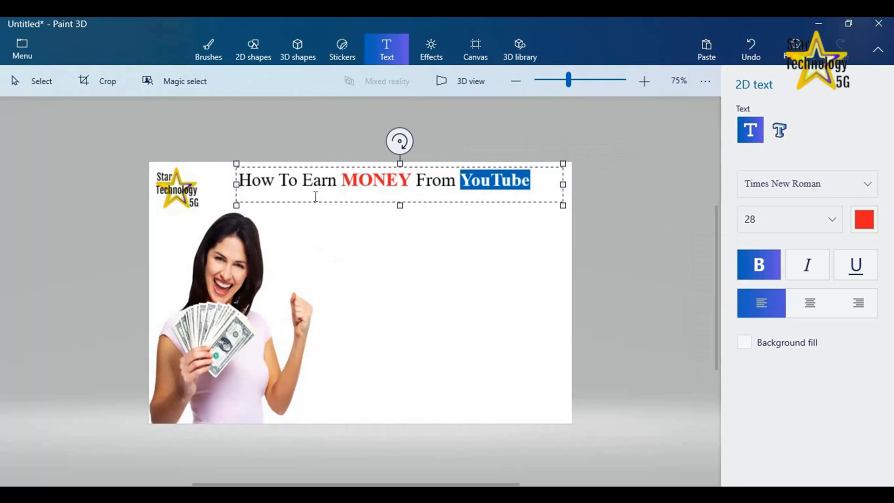
click(381, 193)
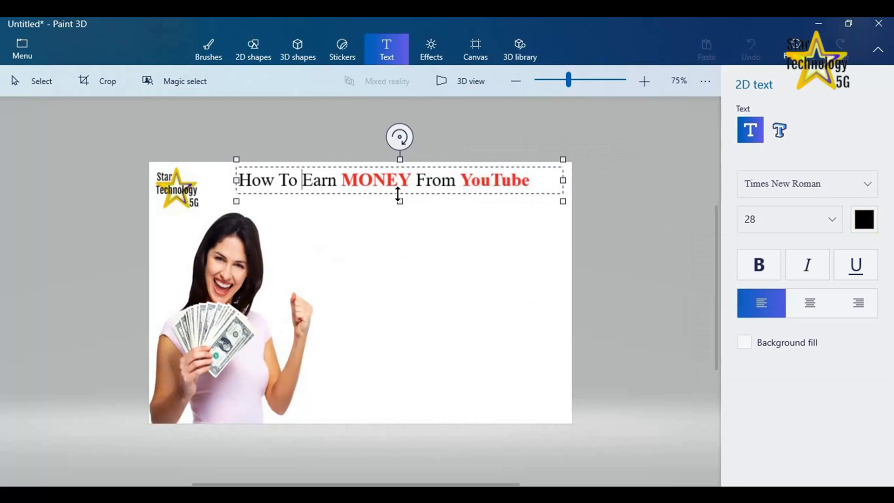
click(406, 238)
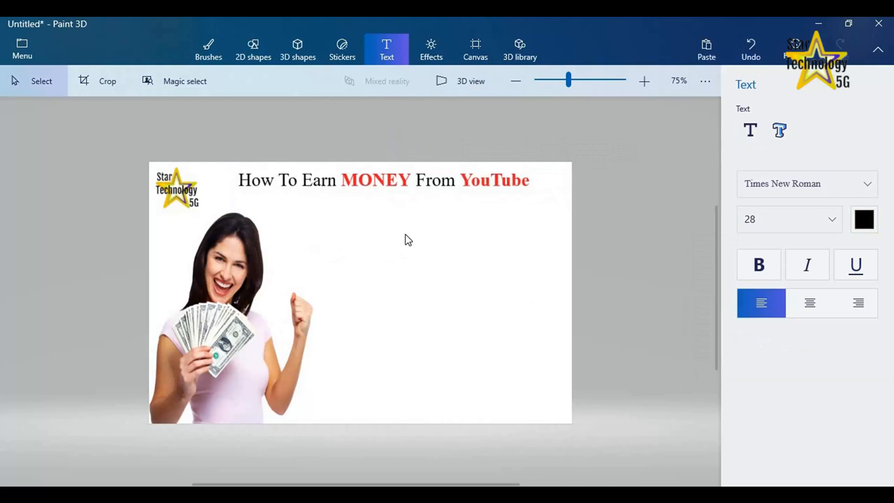
Add a second 2D text below the title reading "How To Design A Thumbnail For" and widen its box toward the canvas's right edge
click(751, 130)
click(287, 211)
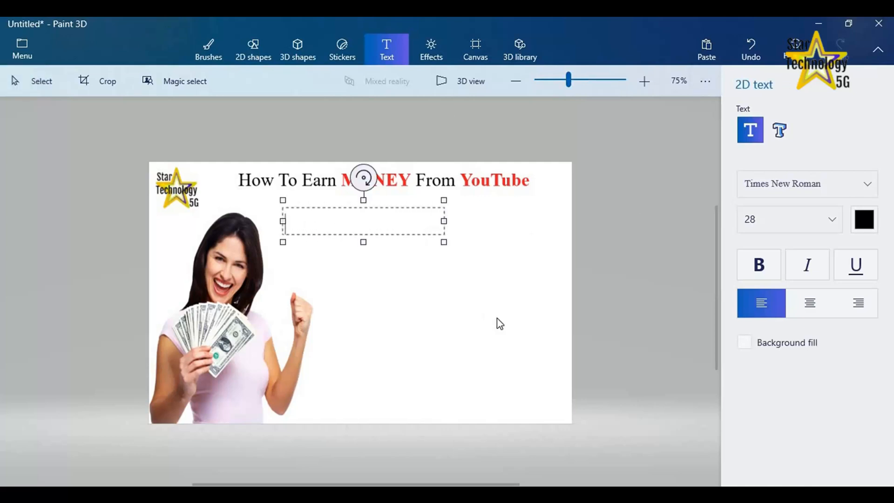
text(How To Design A Thumbnail For)
drag(445, 230, 551, 230)
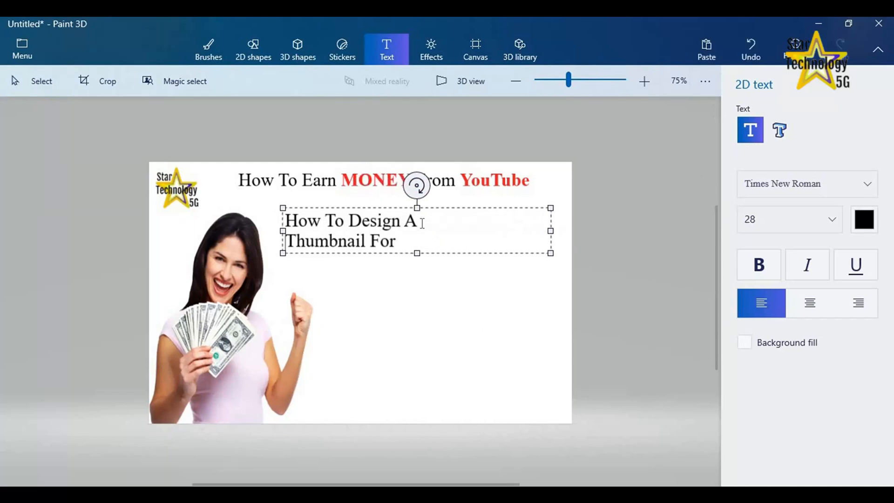
Break the second text before For and make the word Thumbnail bold and red
click(358, 241)
key(Return)
drag(384, 241, 285, 241)
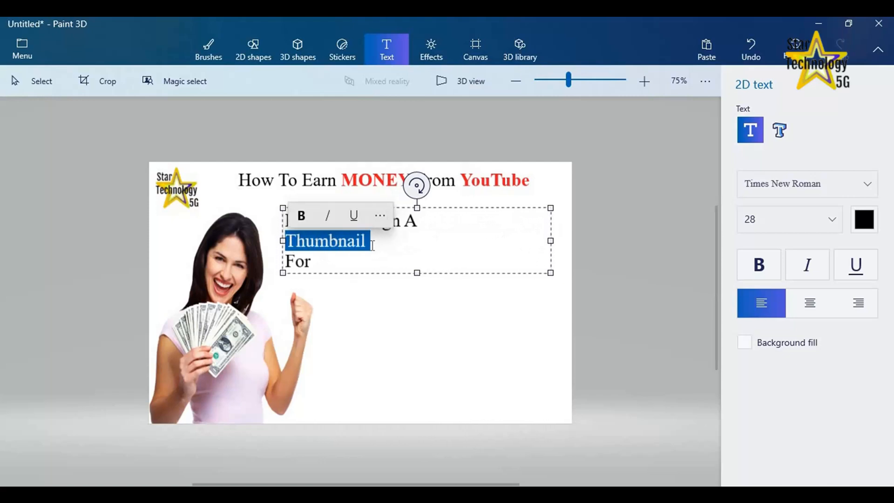
click(758, 264)
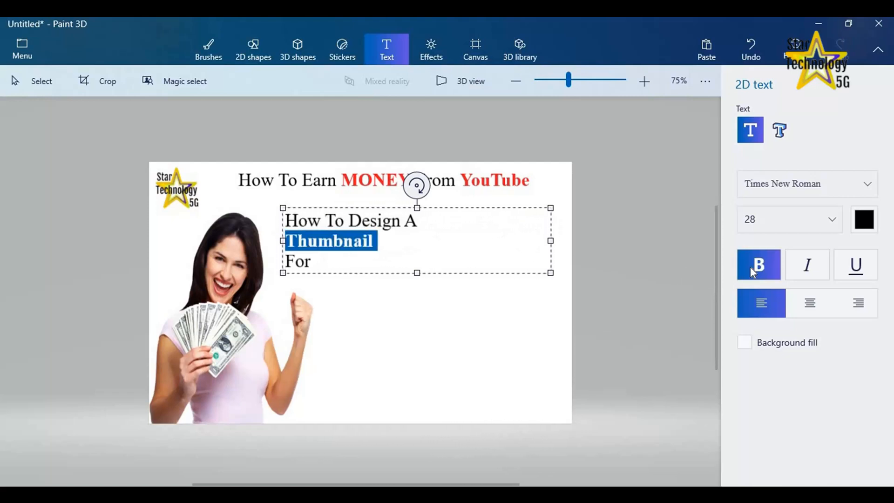
click(864, 220)
click(853, 268)
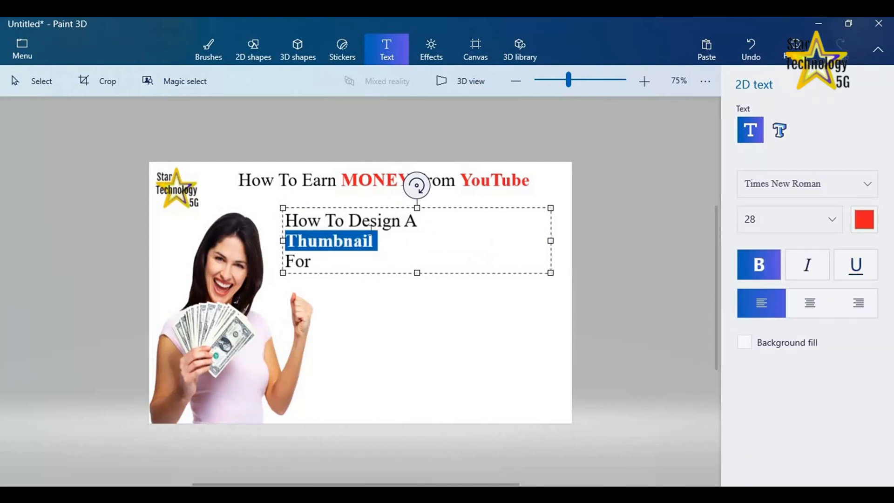
Set the whole second text to size 48 and bring For back onto the Thumbnail line
key(ctrl+a)
click(810, 219)
click(764, 247)
click(835, 217)
click(750, 268)
click(486, 288)
click(464, 273)
key(Delete)
Reduce the font size of the word For, shift the text box slightly right, and commit the text
key(shift+Right)
key(shift+Right)
key(shift+Right)
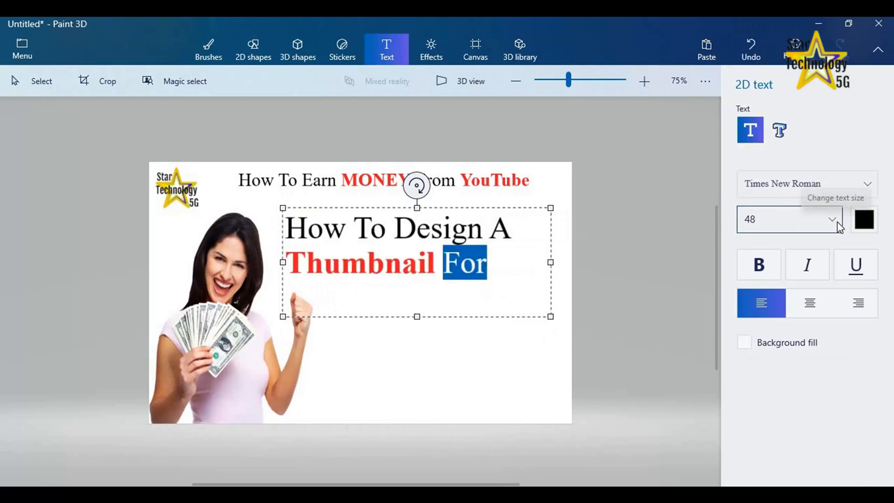
click(833, 219)
click(755, 249)
click(505, 269)
drag(378, 208, 382, 207)
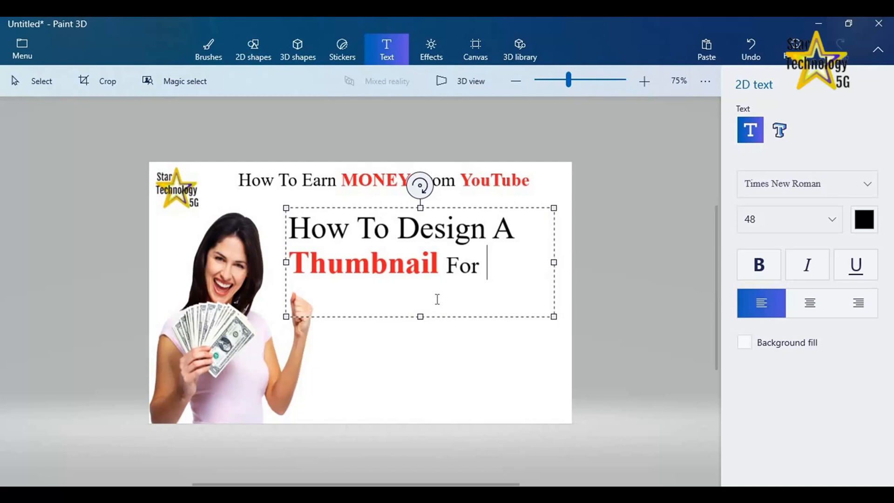
click(407, 382)
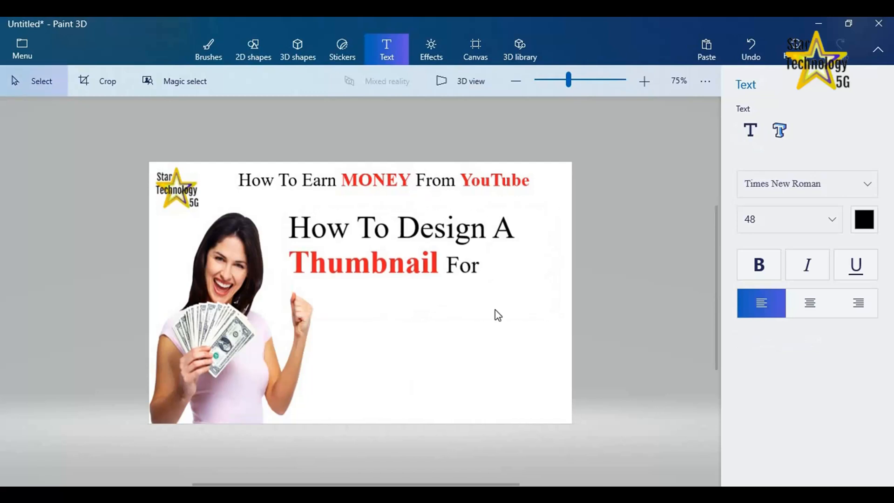
Insert the YouTube image from the desktop and enlarge and place it below the "Thumbnail For" line
click(21, 51)
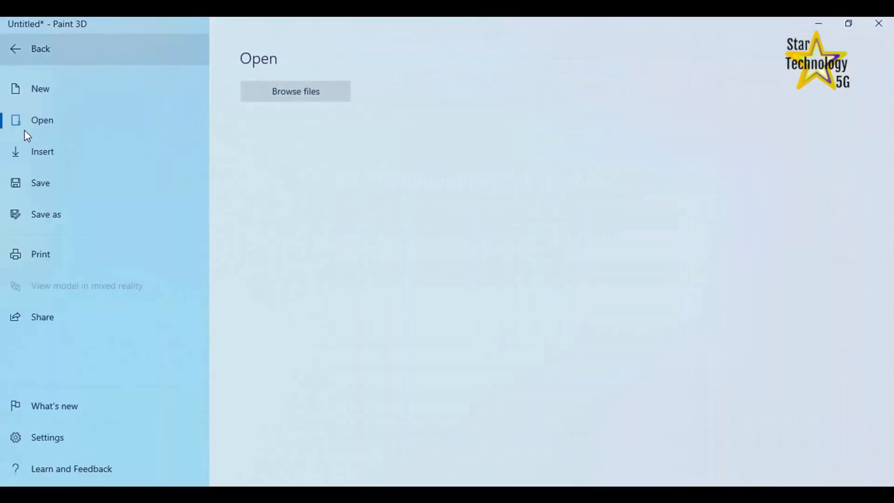
click(33, 154)
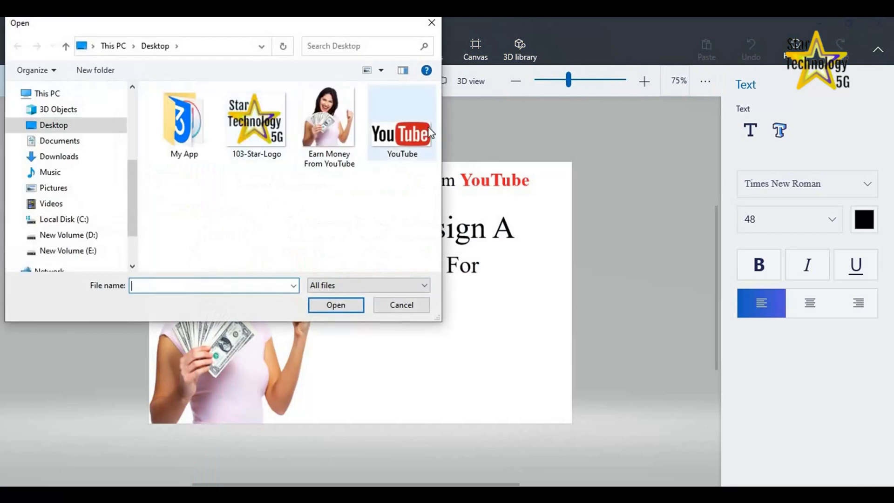
click(402, 129)
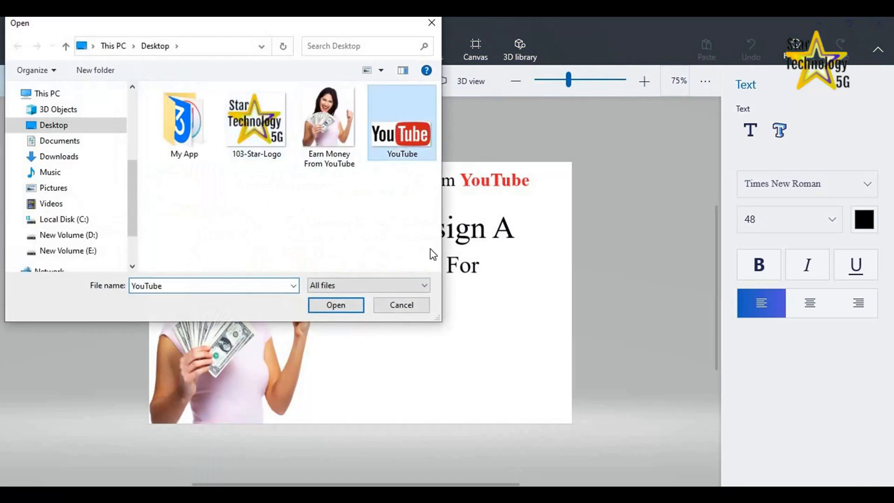
click(332, 306)
drag(523, 357, 552, 372)
drag(474, 343, 462, 343)
click(387, 50)
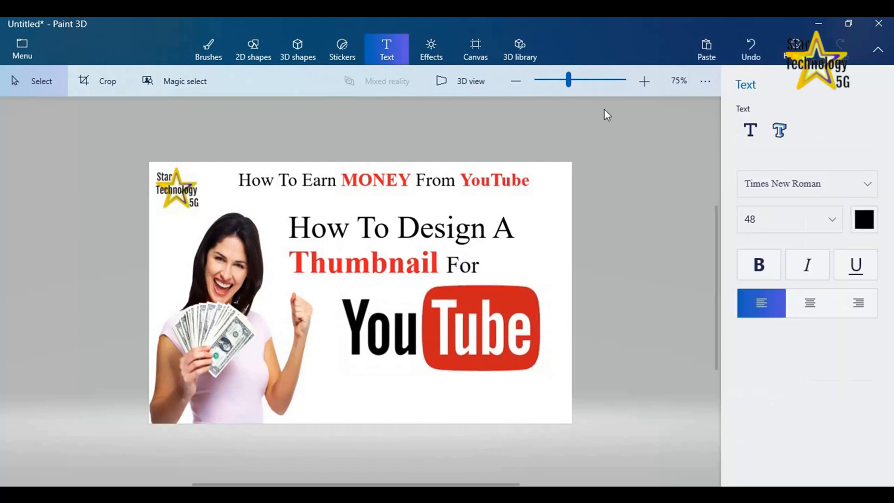
Add a 2D text reading "Video", narrow its box, and place it under the Tube part of the YouTube logo
click(748, 131)
click(347, 398)
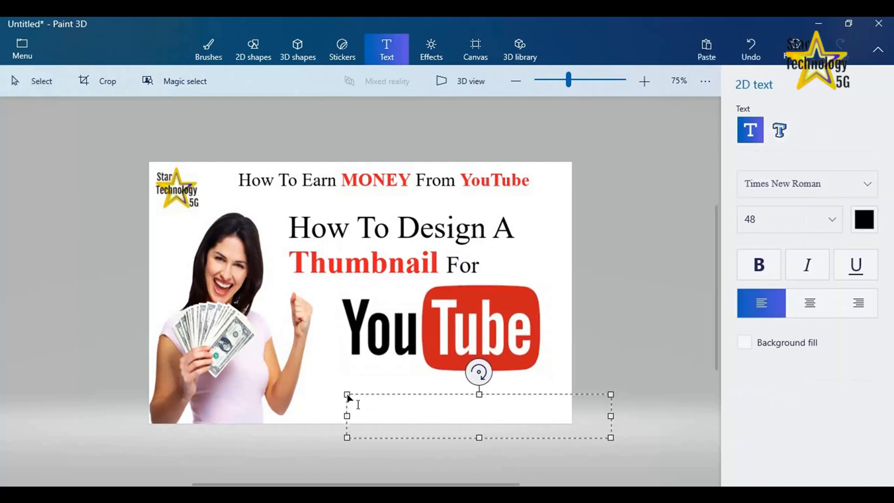
text(Video)
drag(611, 415, 471, 411)
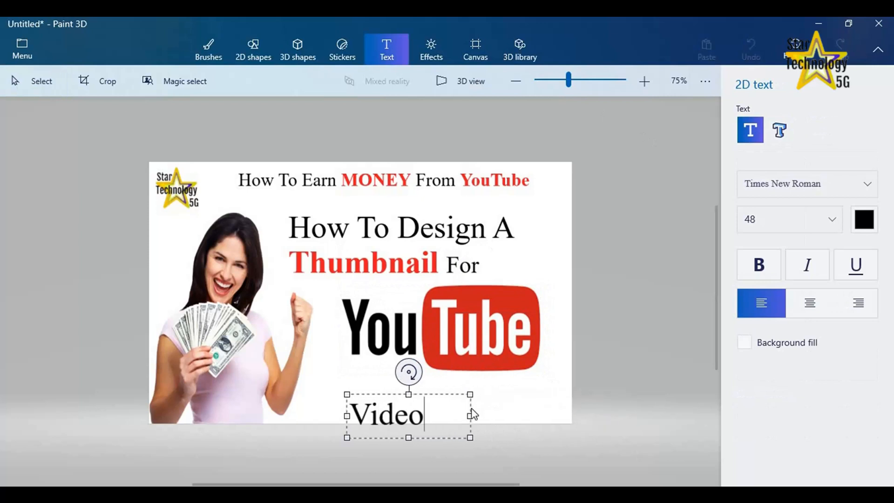
drag(383, 394, 467, 375)
Color the word Video red, fit its text box under the logo, make it bold, and commit the text
drag(558, 397, 422, 400)
click(864, 220)
click(865, 261)
drag(464, 377, 533, 399)
click(759, 264)
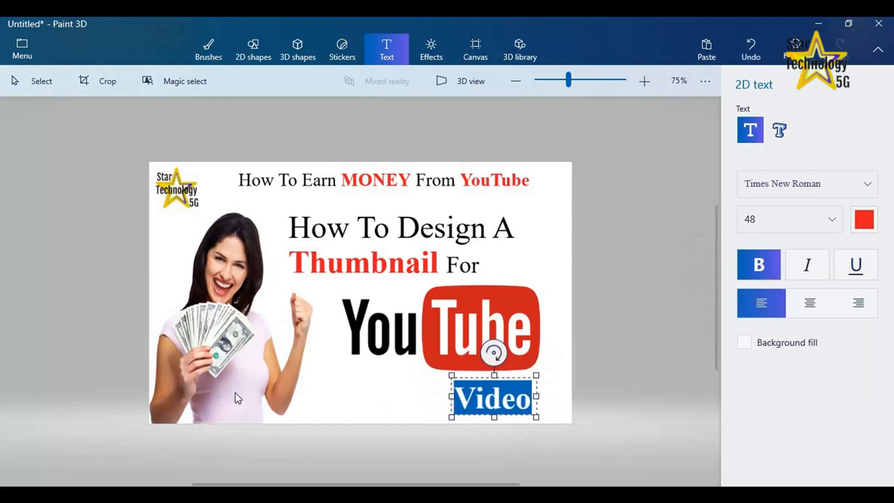
click(331, 394)
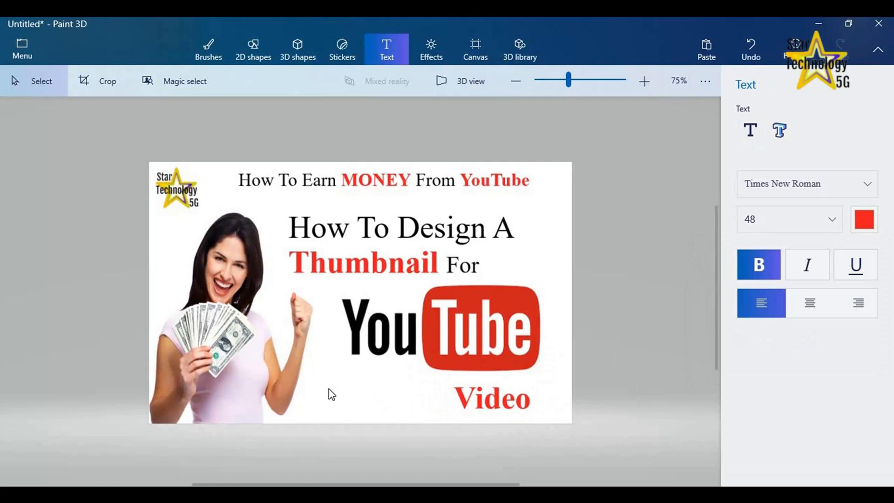
click(644, 81)
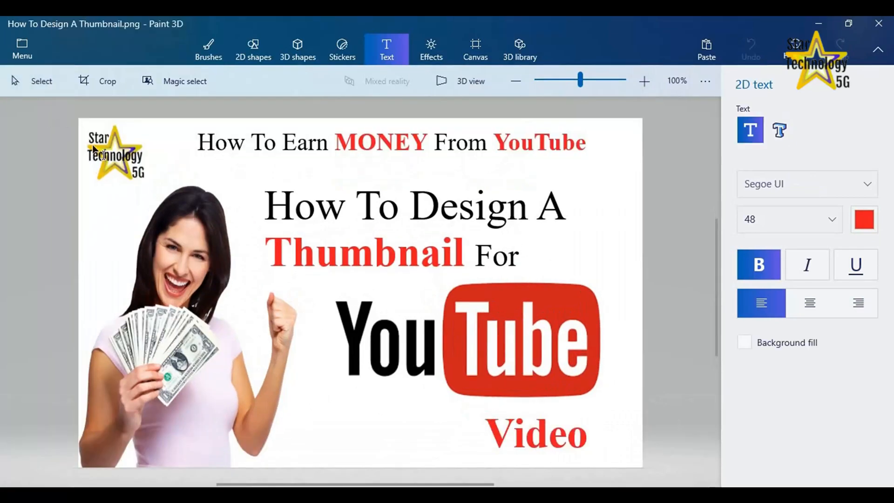